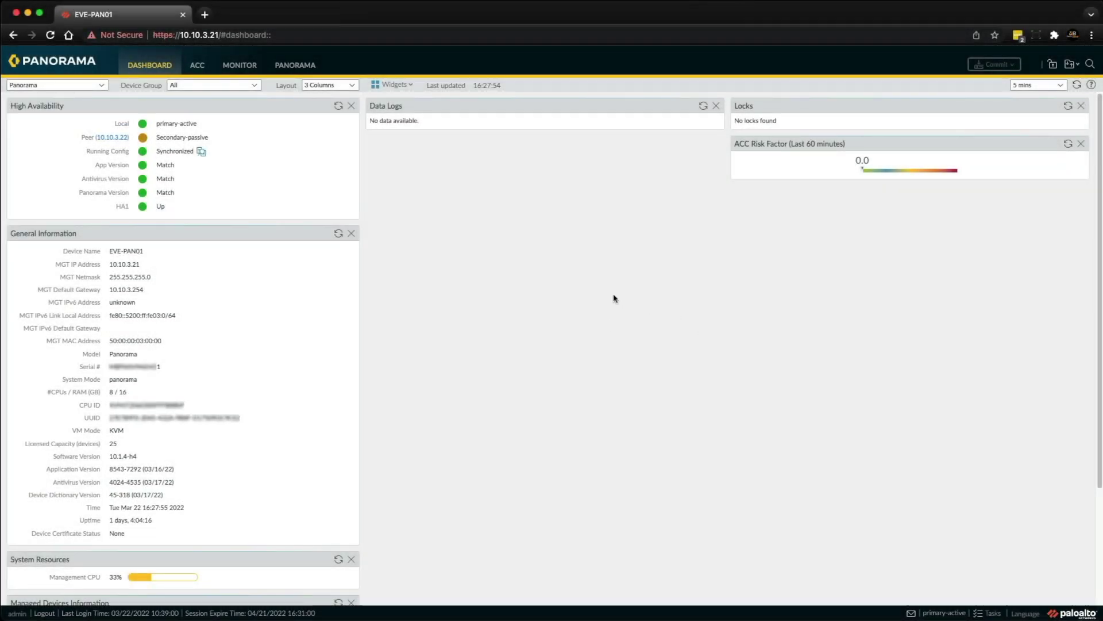
Step: Add a managed log collector by pasting its serial number into Collector S/N and saving it
left_click(305, 67)
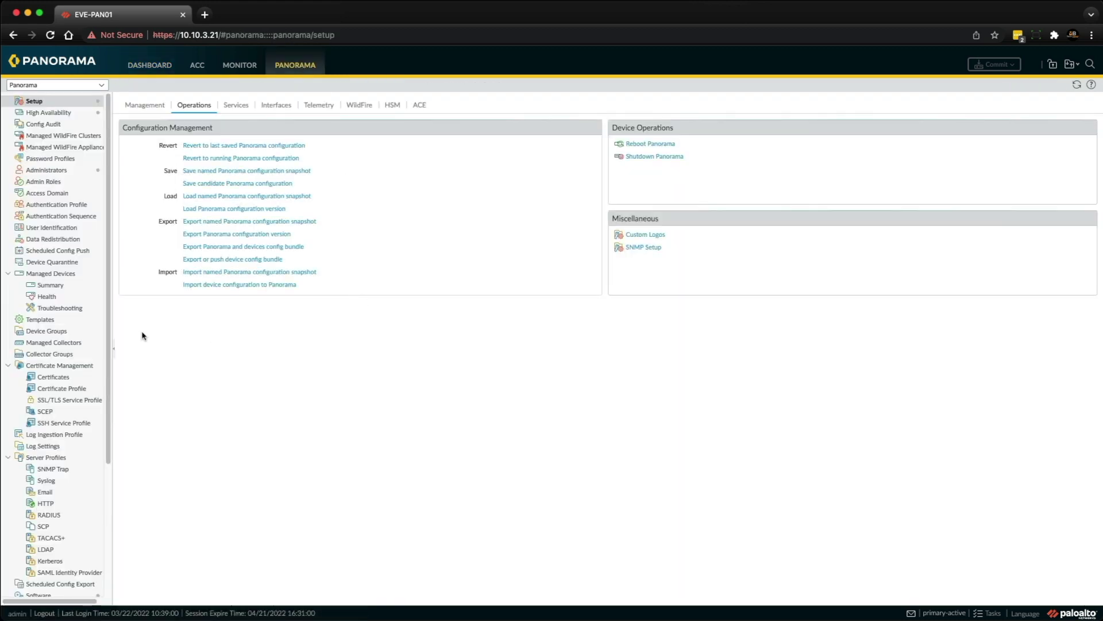
left_click(52, 342)
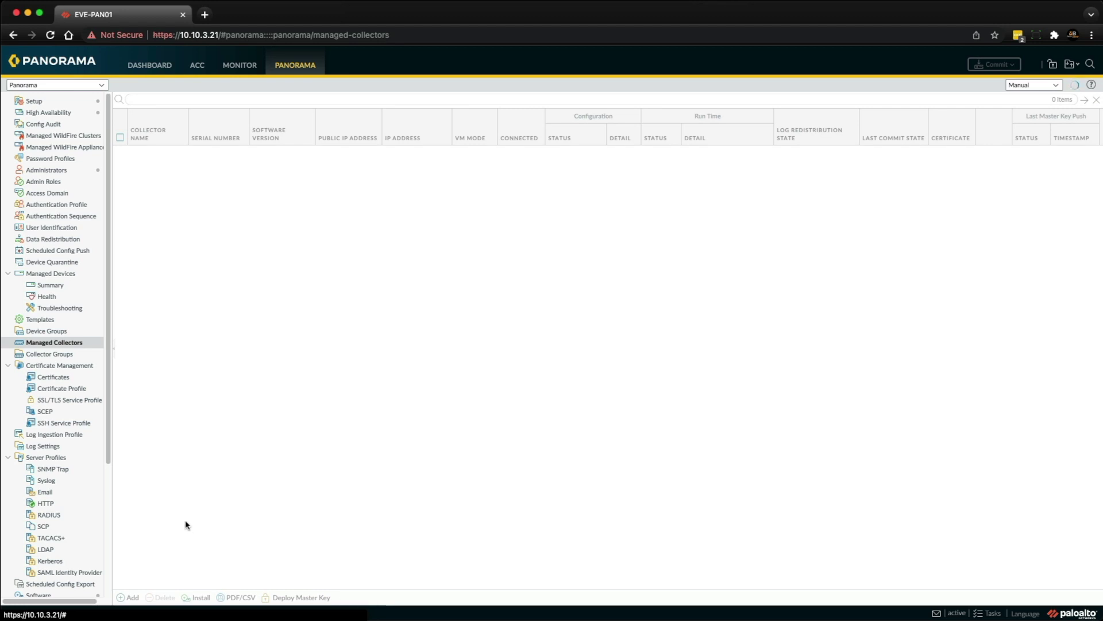
left_click(132, 598)
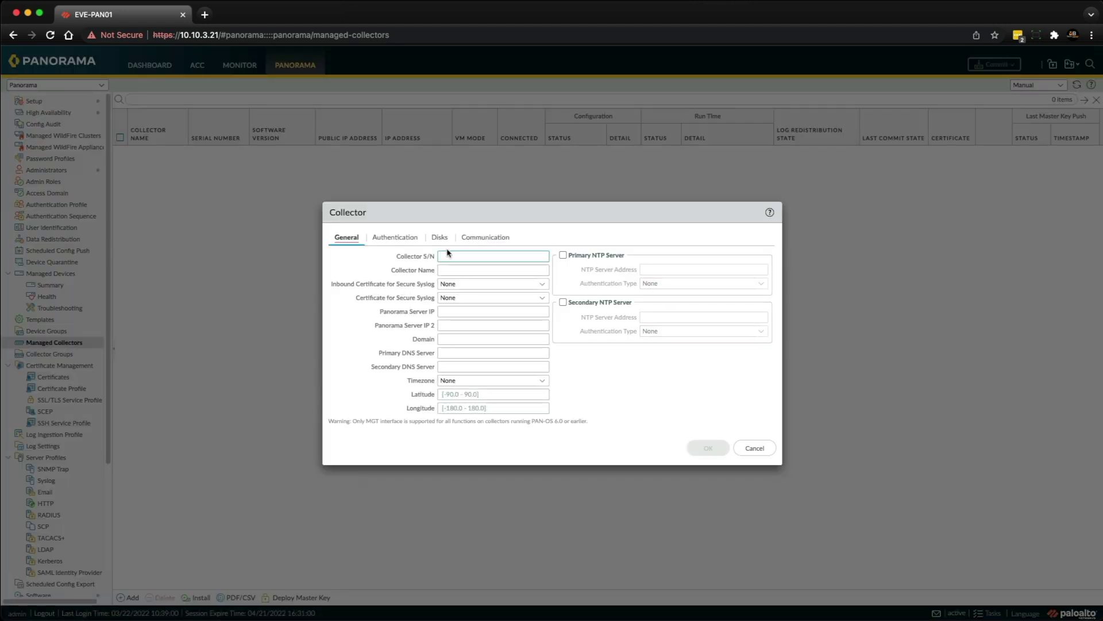
right_click(450, 255)
left_click(487, 338)
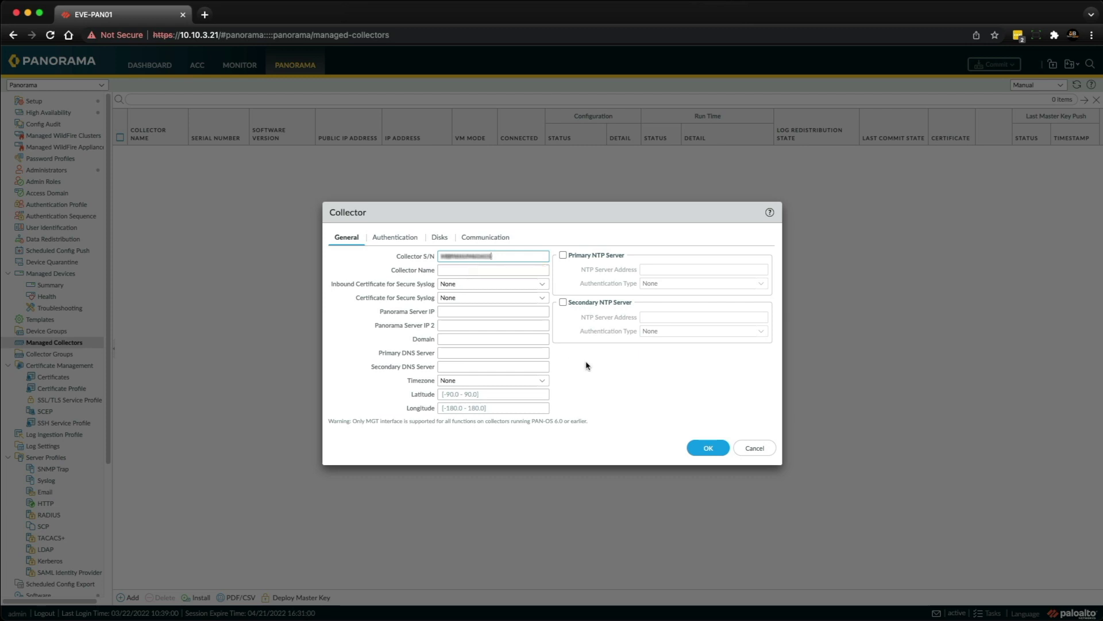
left_click(604, 371)
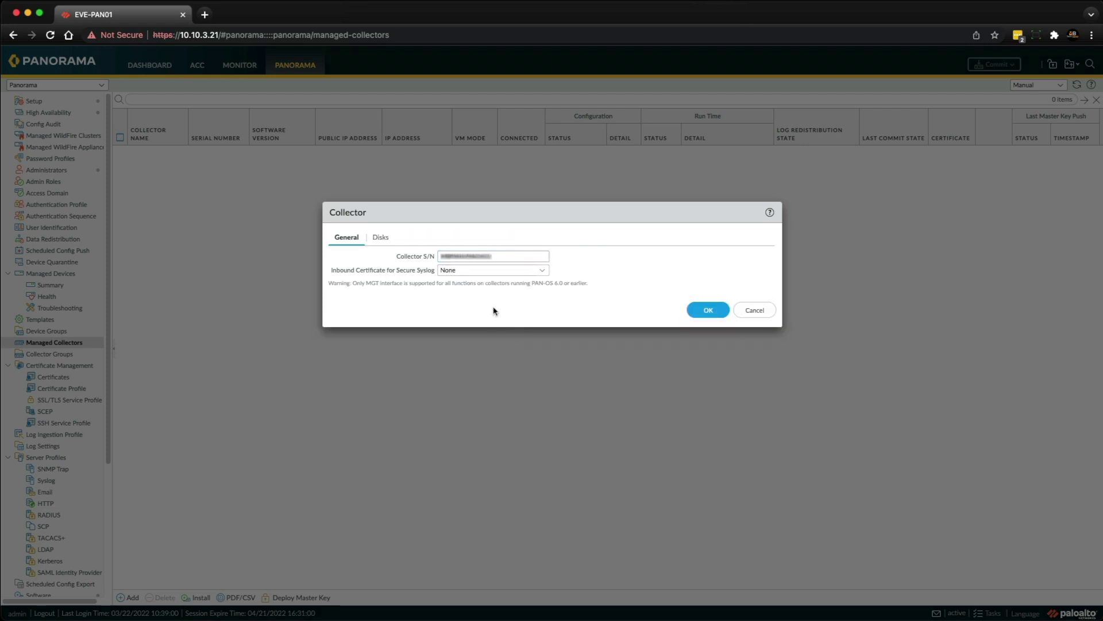
left_click(708, 310)
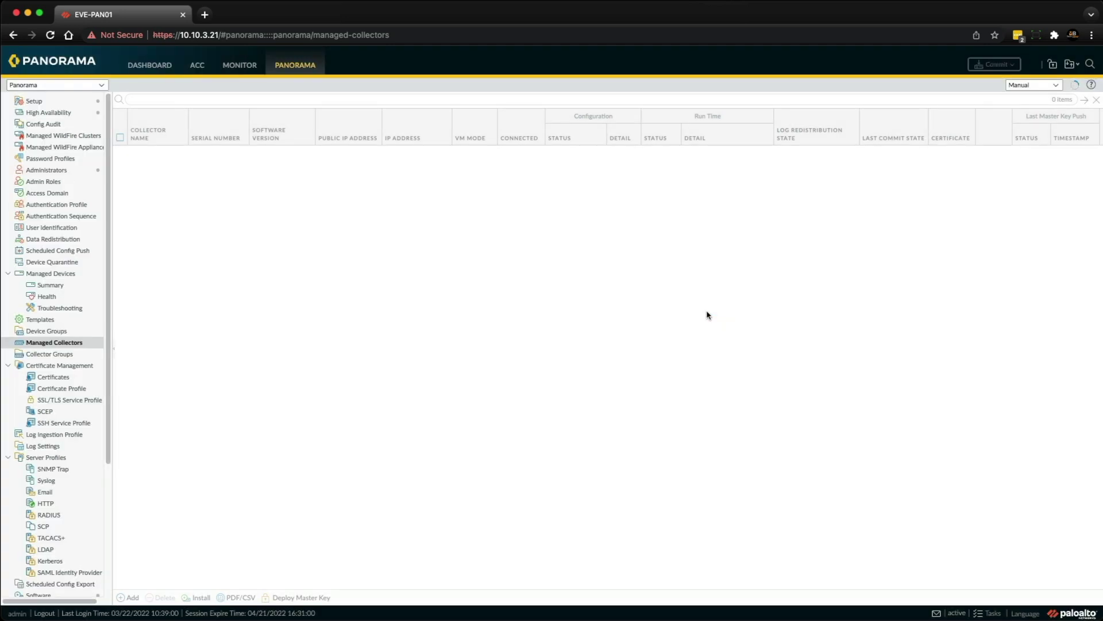
left_click(995, 64)
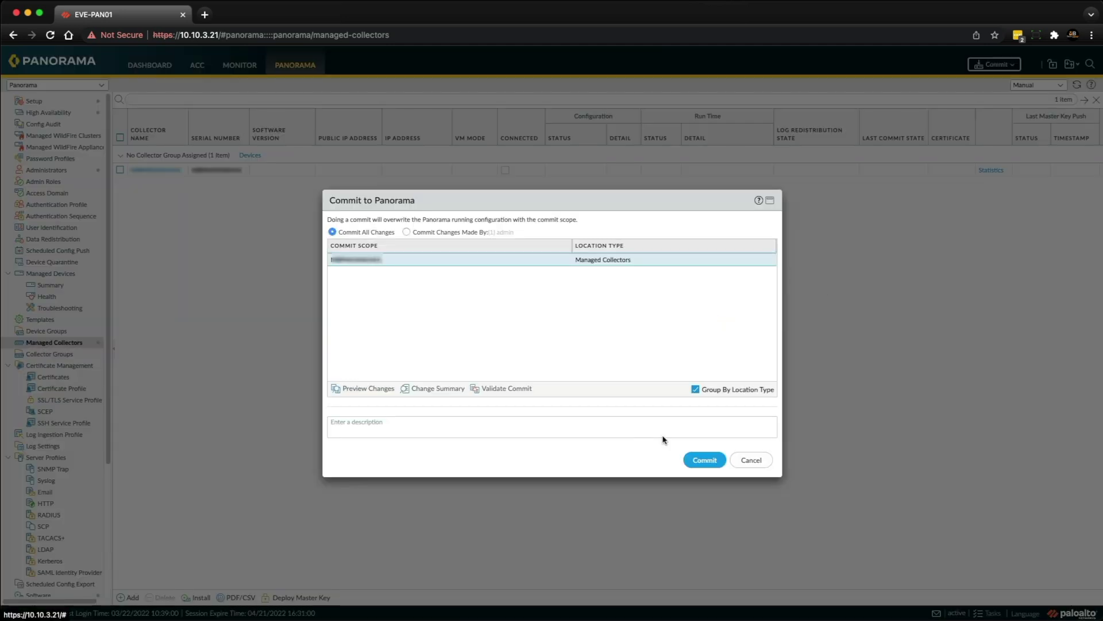
Step: Run the Commit to Panorama for the new collector until the status shows Successful
left_click(705, 460)
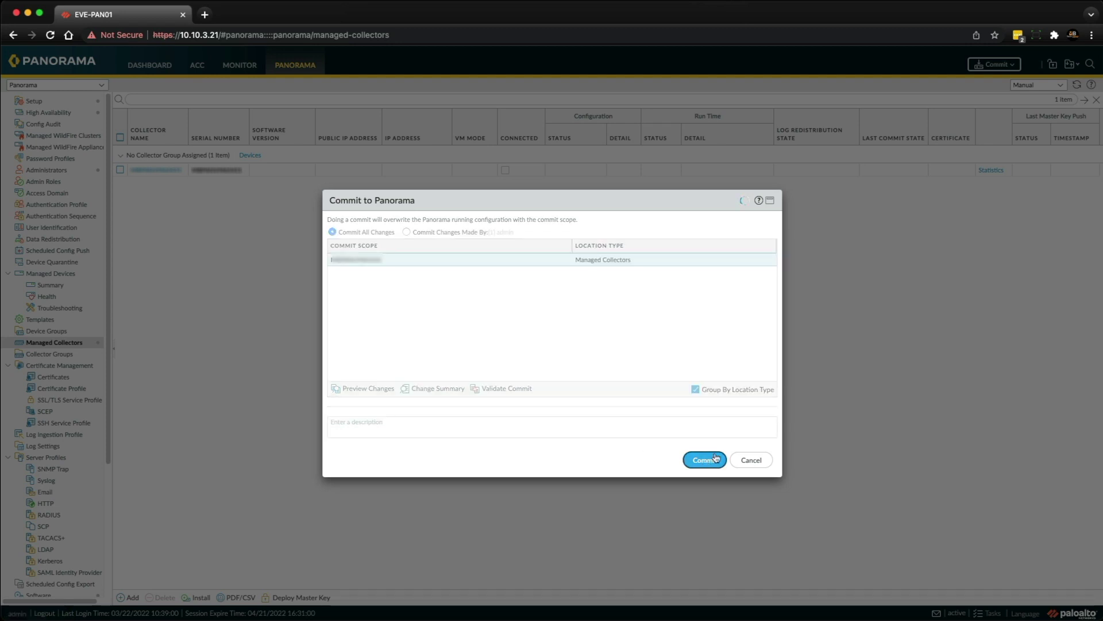
left_click(705, 460)
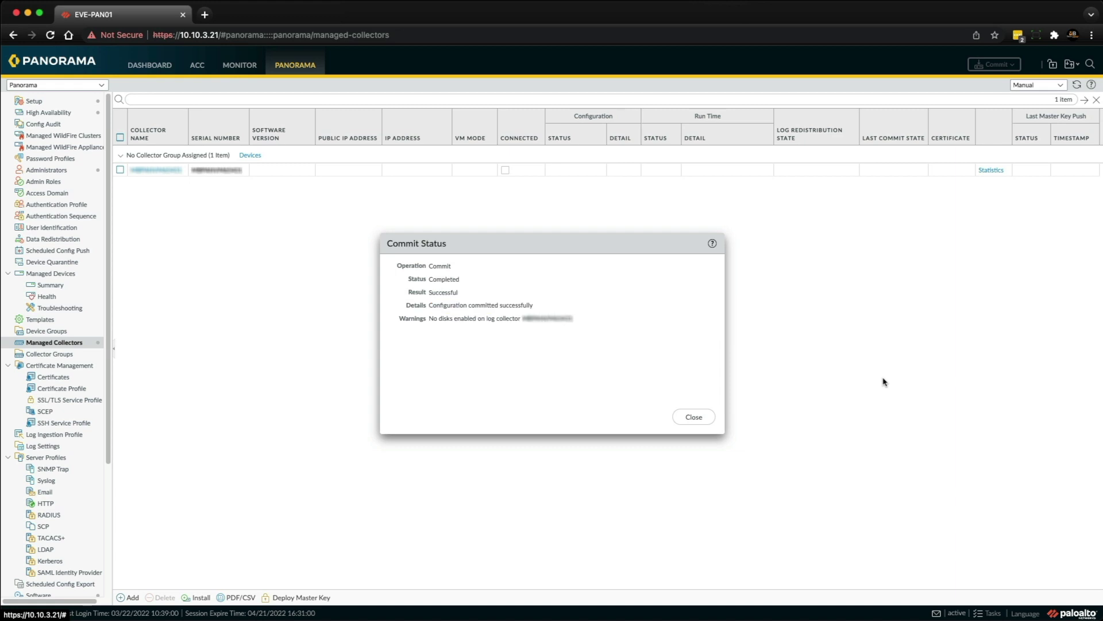
Step: Add disk A under the new collector's Disks tab and save the collector settings
left_click(694, 417)
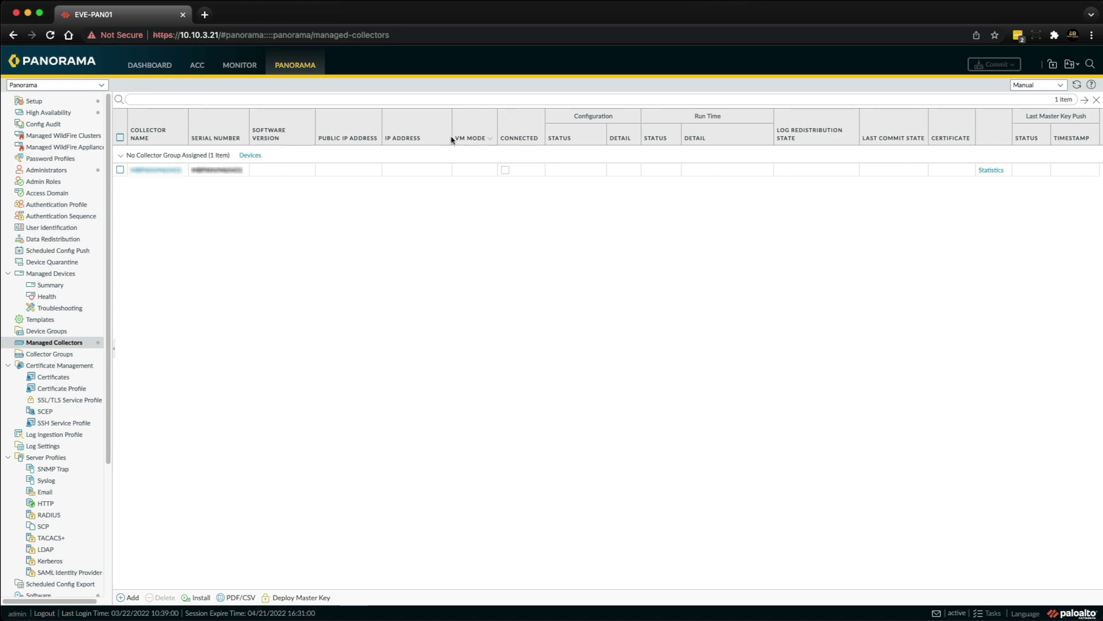
left_click(203, 170)
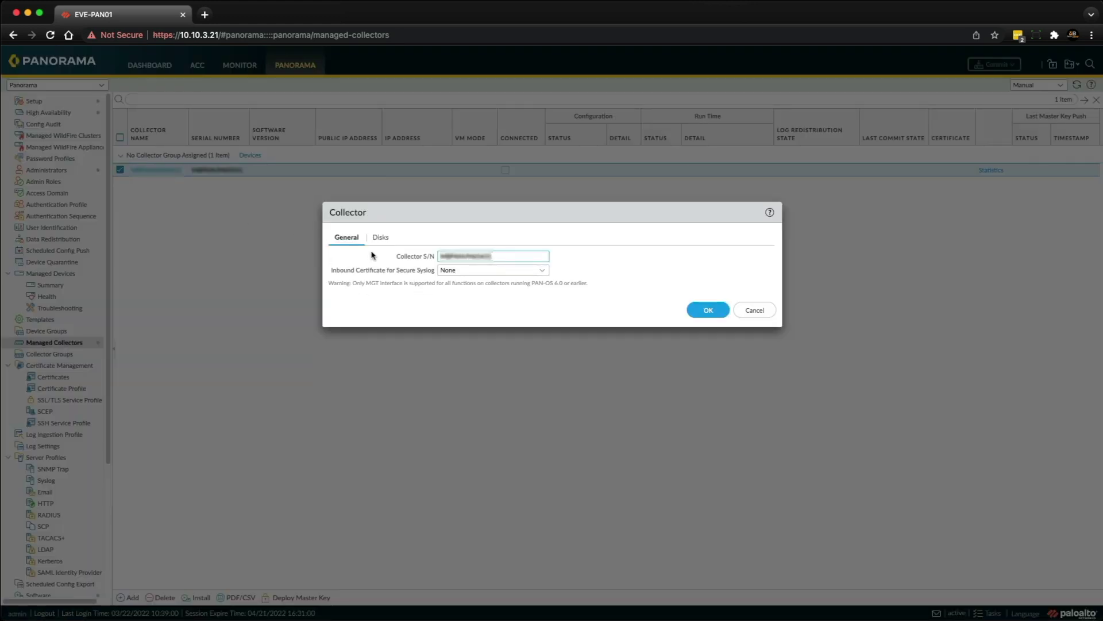
left_click(381, 238)
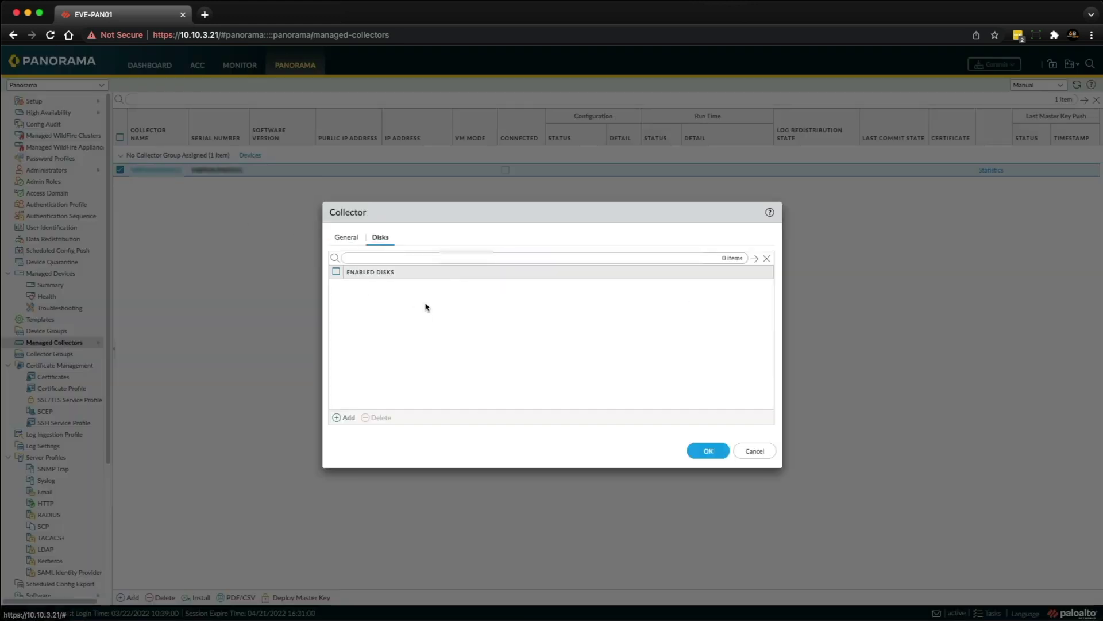
left_click(346, 418)
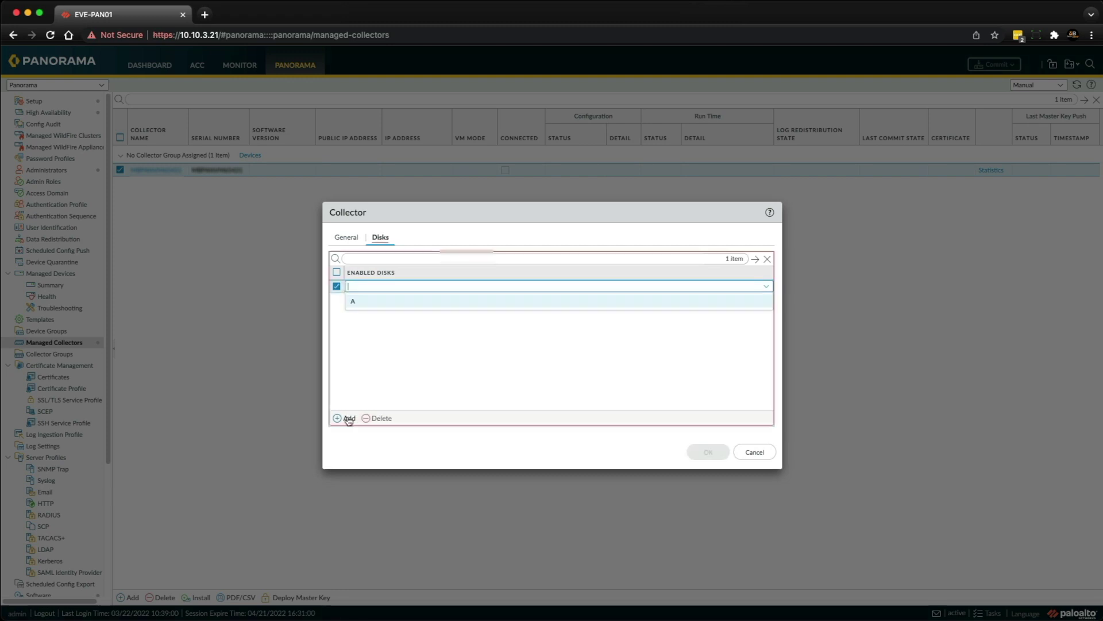
left_click(363, 303)
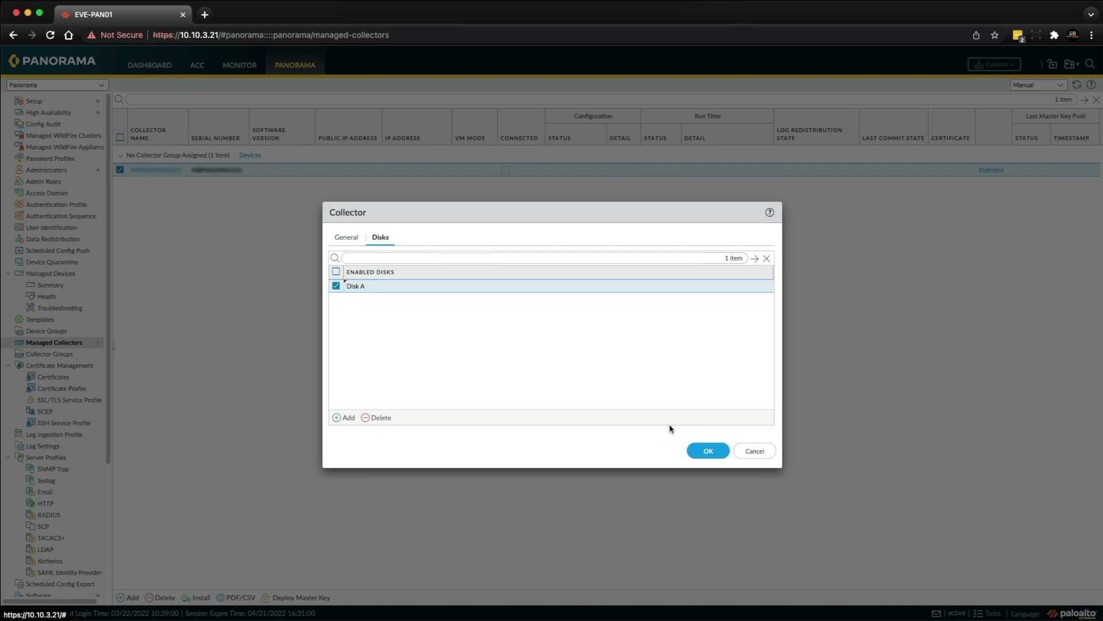
left_click(702, 452)
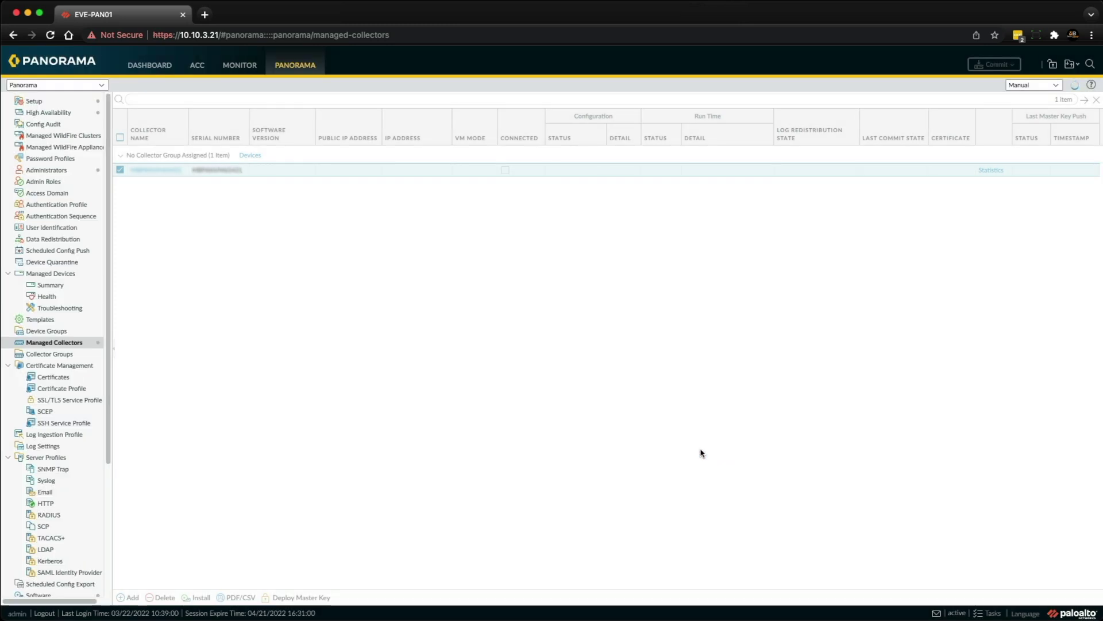
Step: Commit the Disk A change to Panorama only and close the successful commit status
left_click(997, 65)
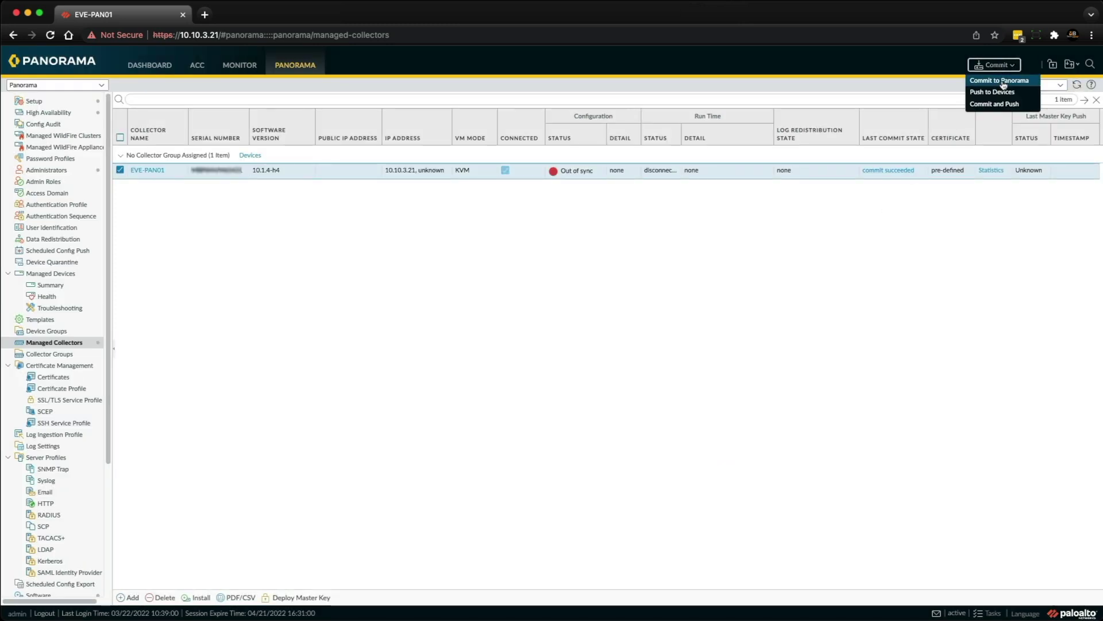
left_click(1003, 81)
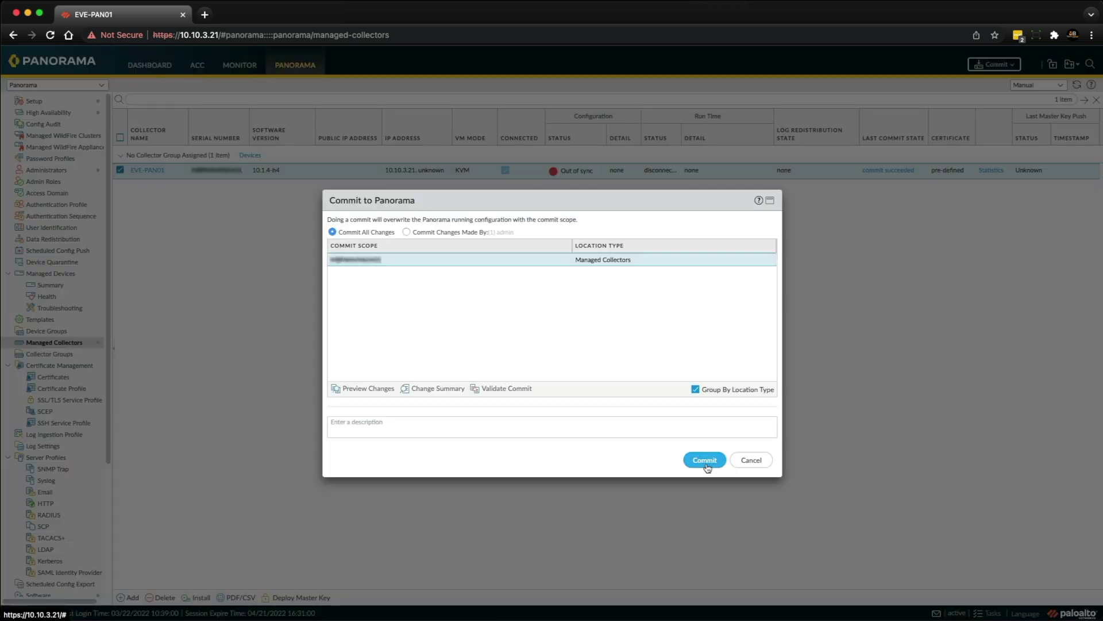
left_click(706, 463)
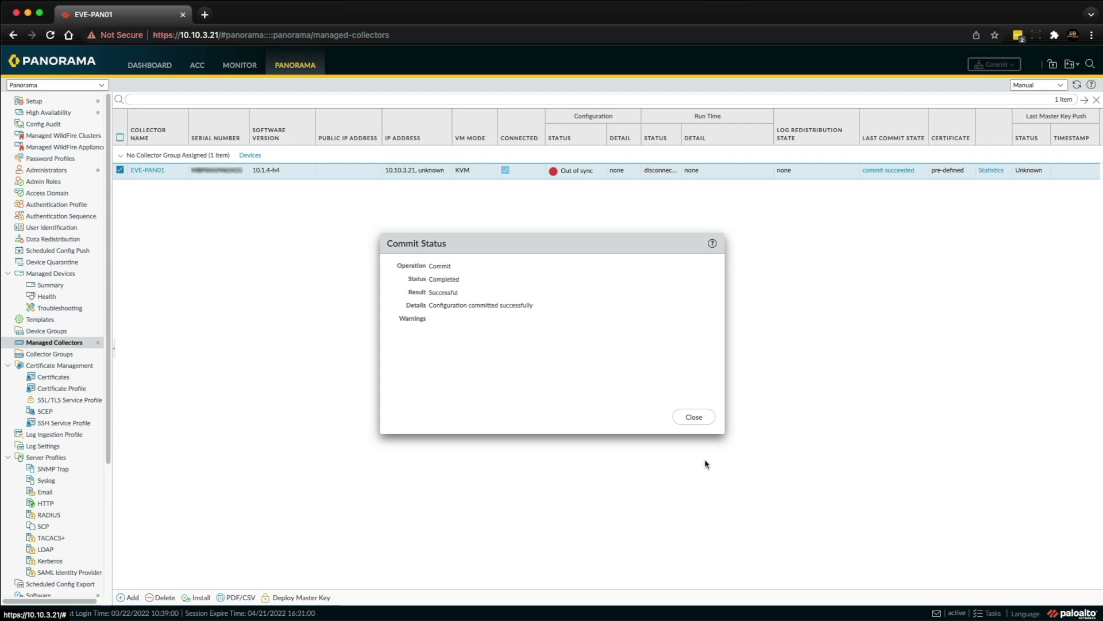
left_click(694, 418)
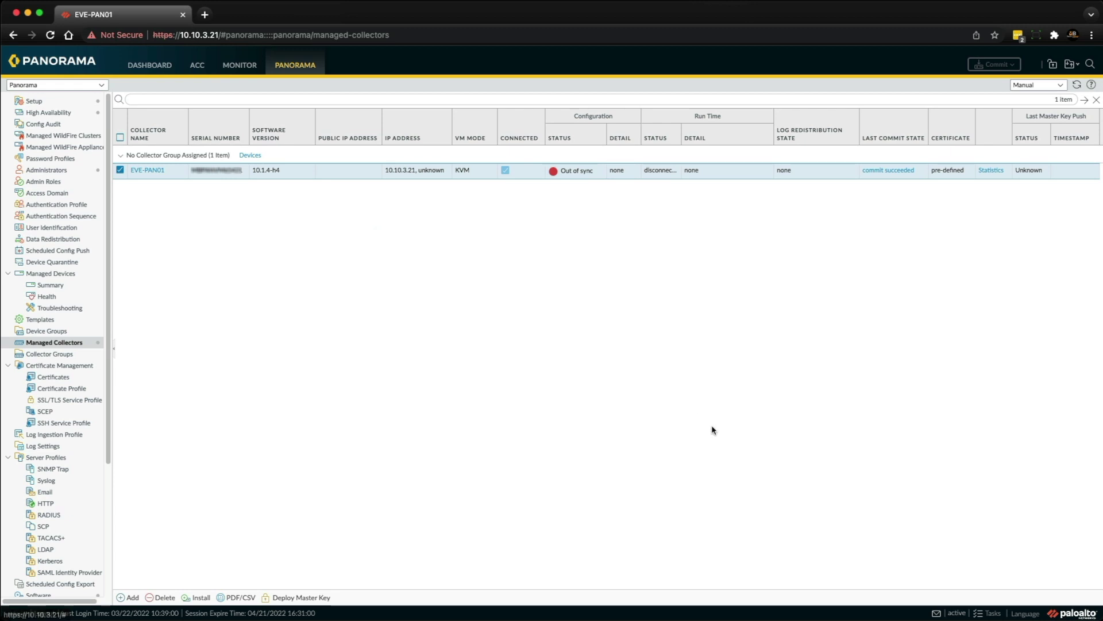
Step: Add a collector group named 'Collector Group 1' with EVE-PAN01 as its member and save it
left_click(82, 359)
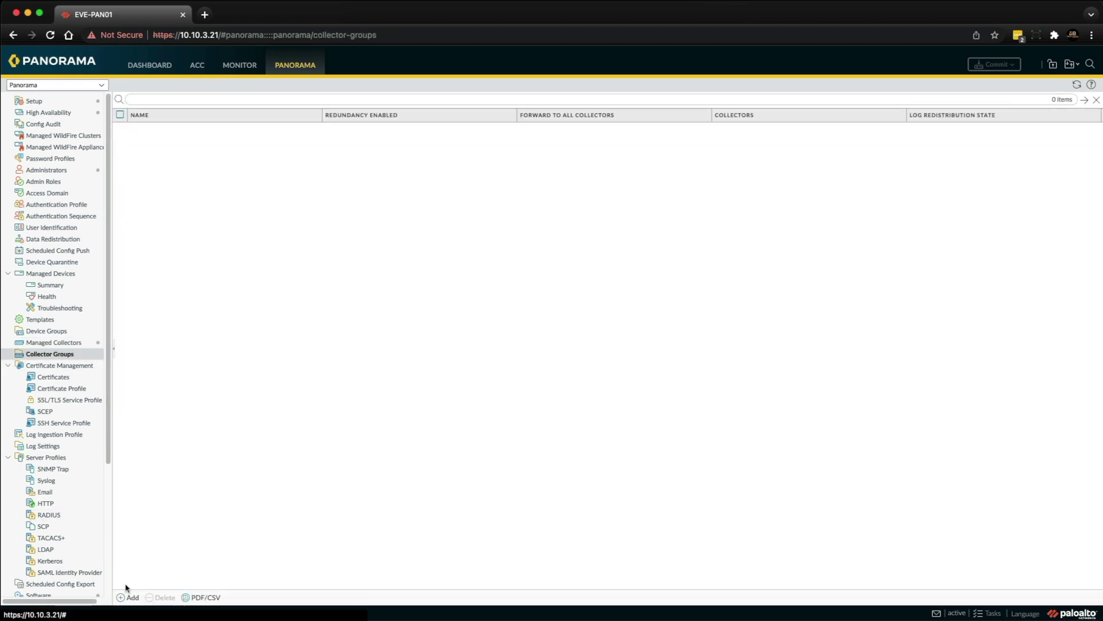
left_click(127, 598)
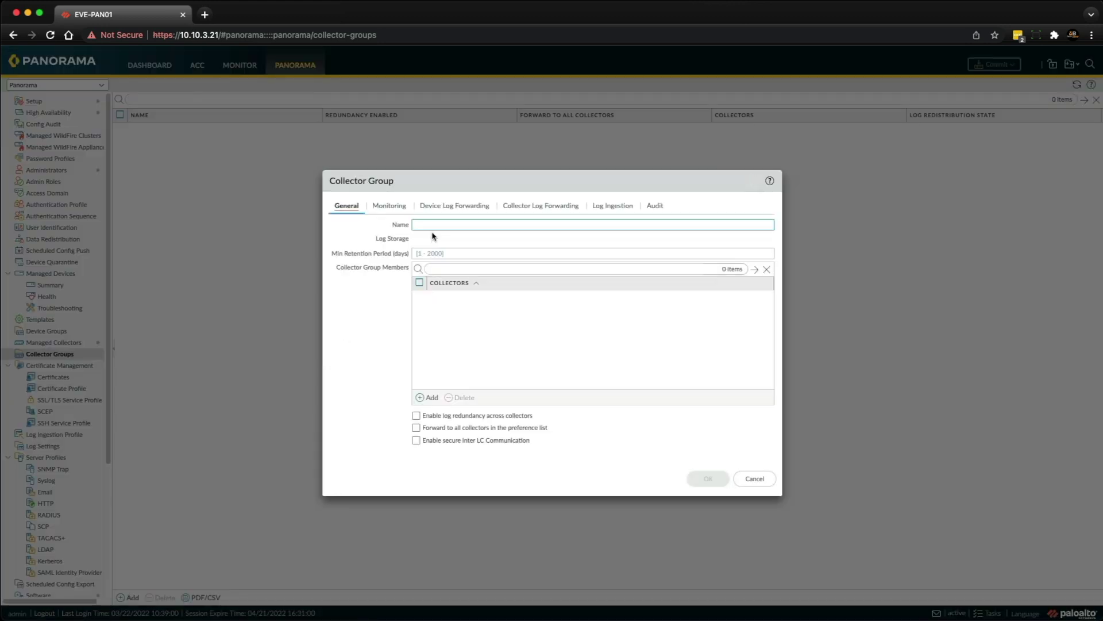
type("Co")
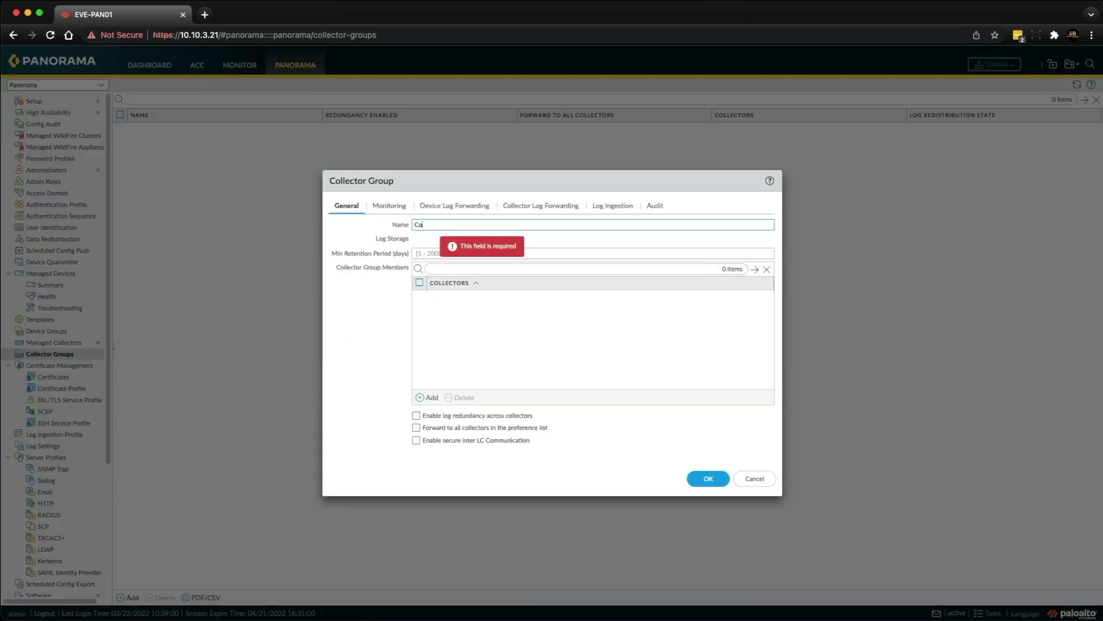
type("llector Group 1")
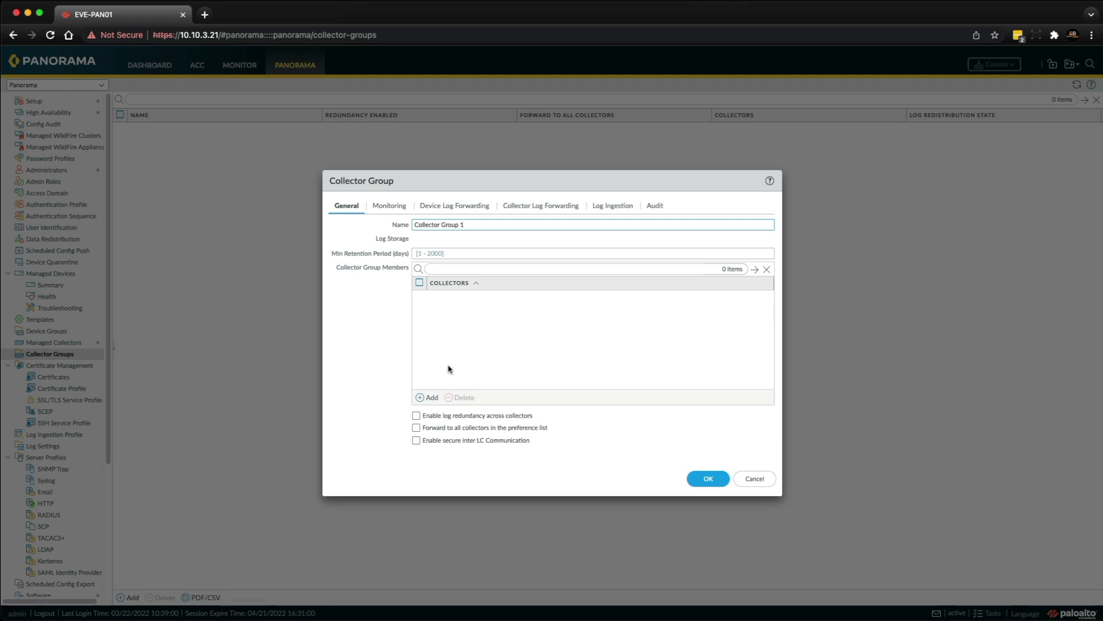
left_click(432, 398)
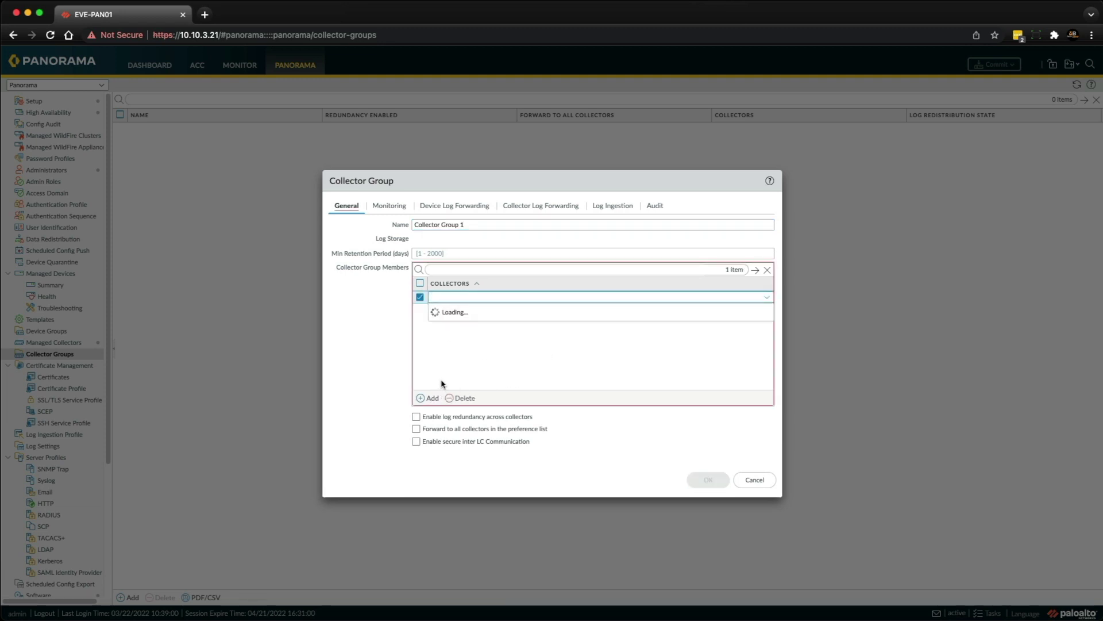
left_click(500, 315)
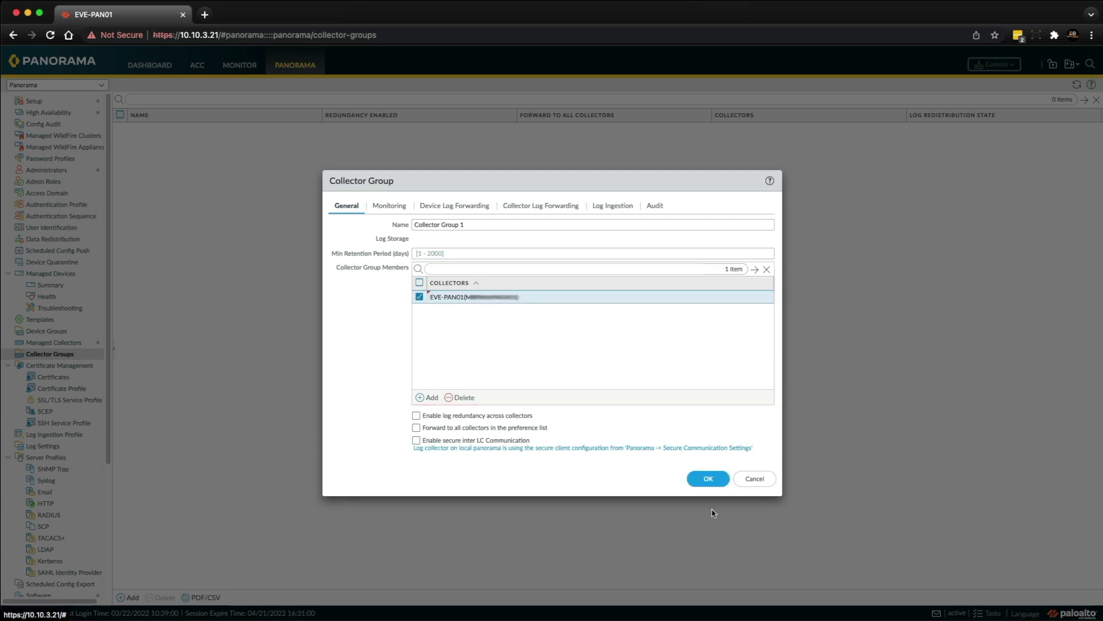
left_click(711, 485)
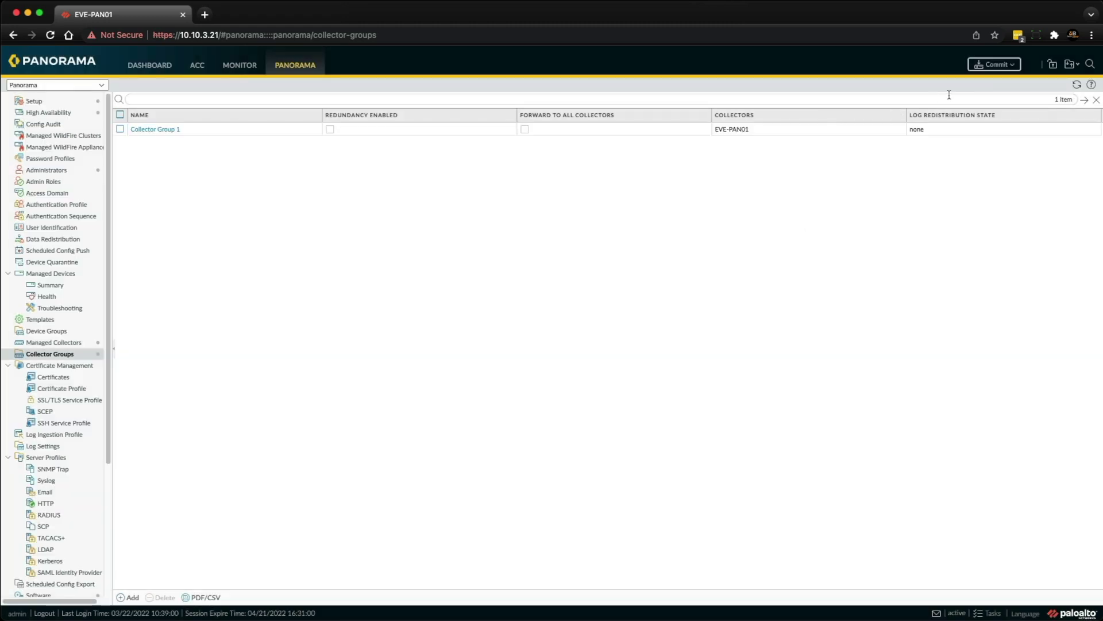
Step: Commit and push the configuration to Collector Group 1, then close the successful status dialog
left_click(997, 67)
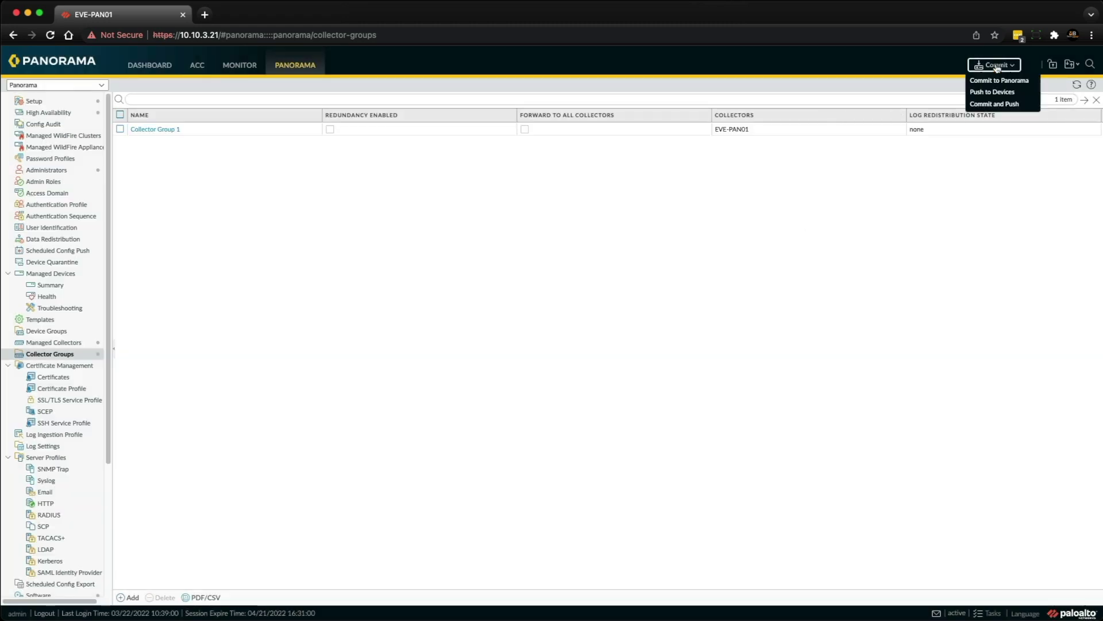
left_click(995, 105)
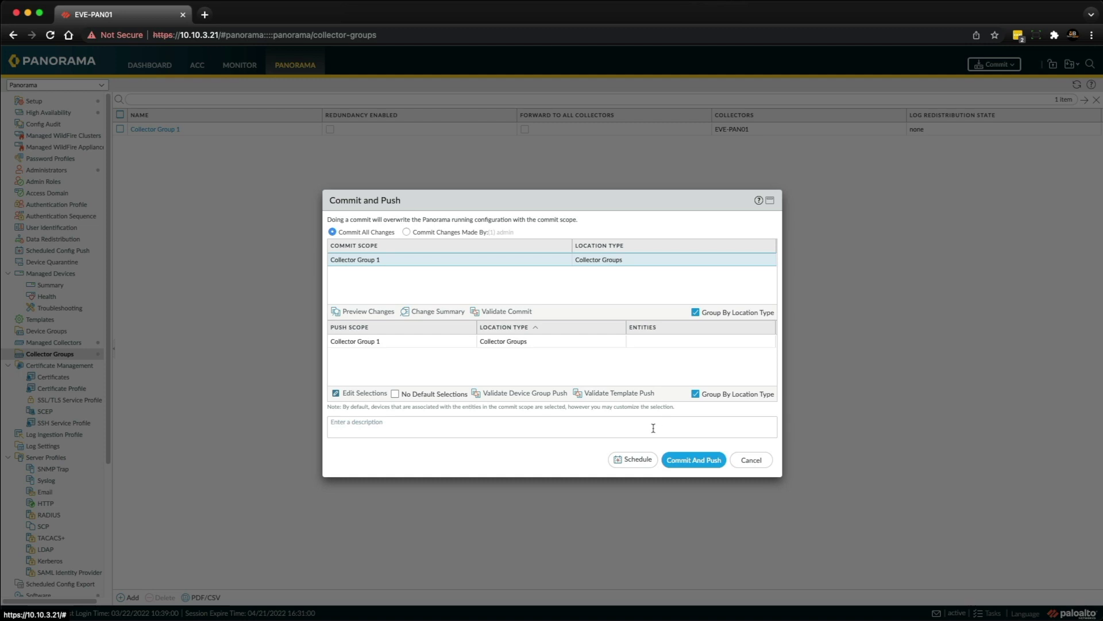
left_click(694, 460)
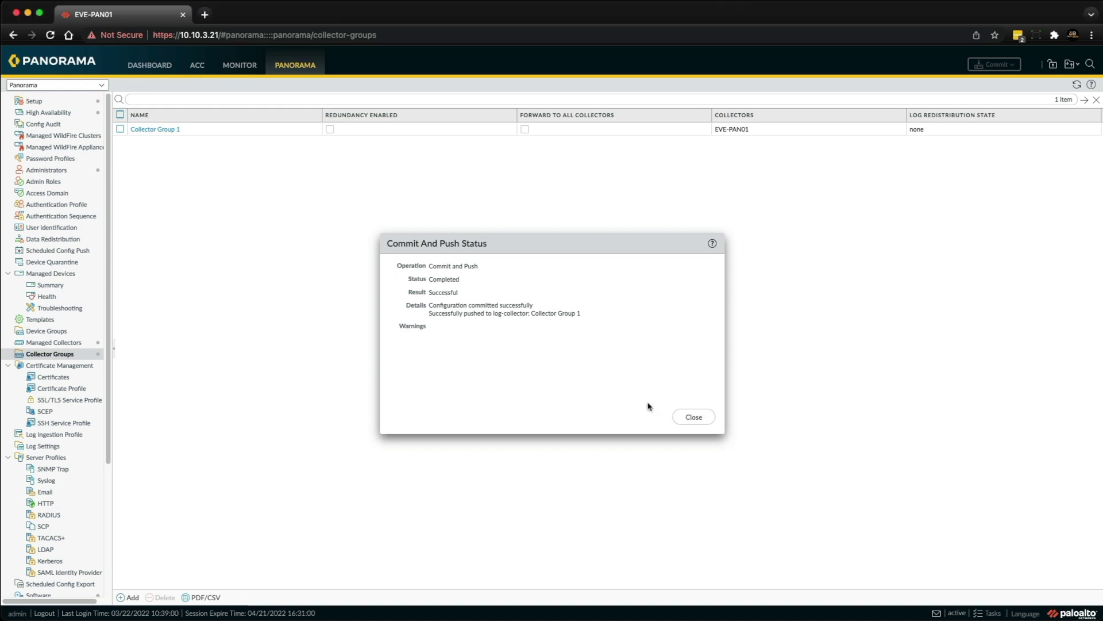
left_click(690, 415)
Step: Go back to Managed Collectors to confirm EVE-PAN01 is in sync within Collector Group 1
left_click(71, 343)
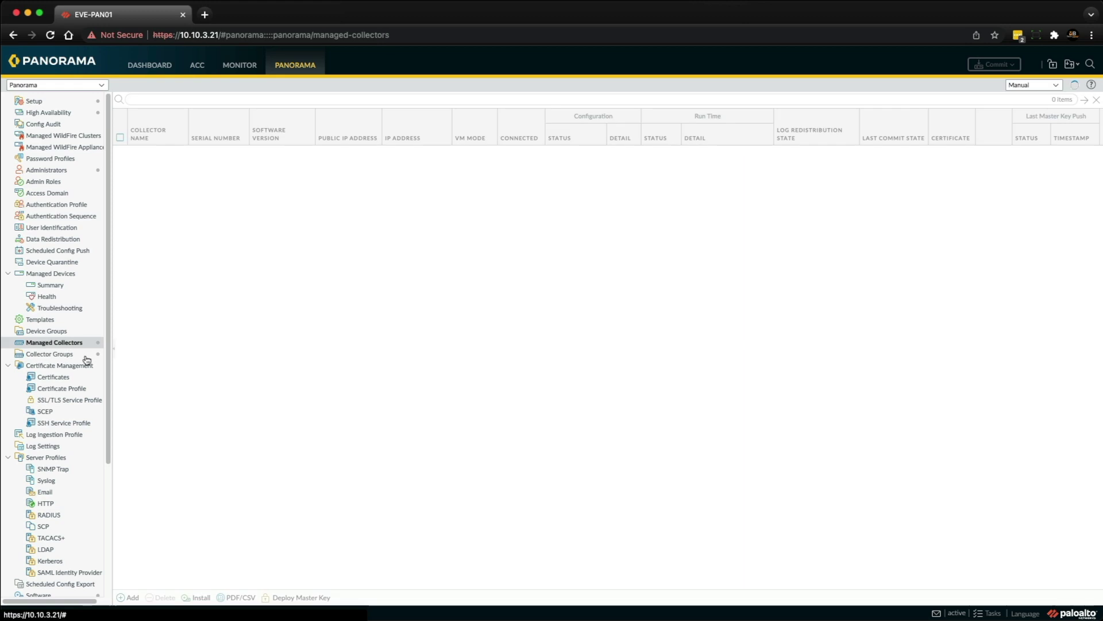